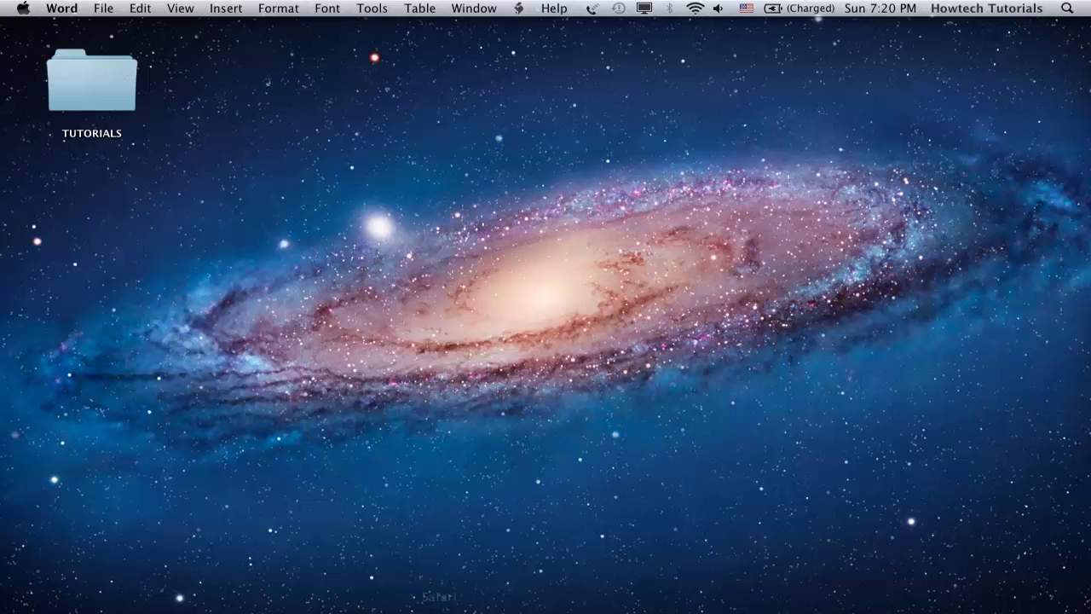
pyautogui.click(426, 601)
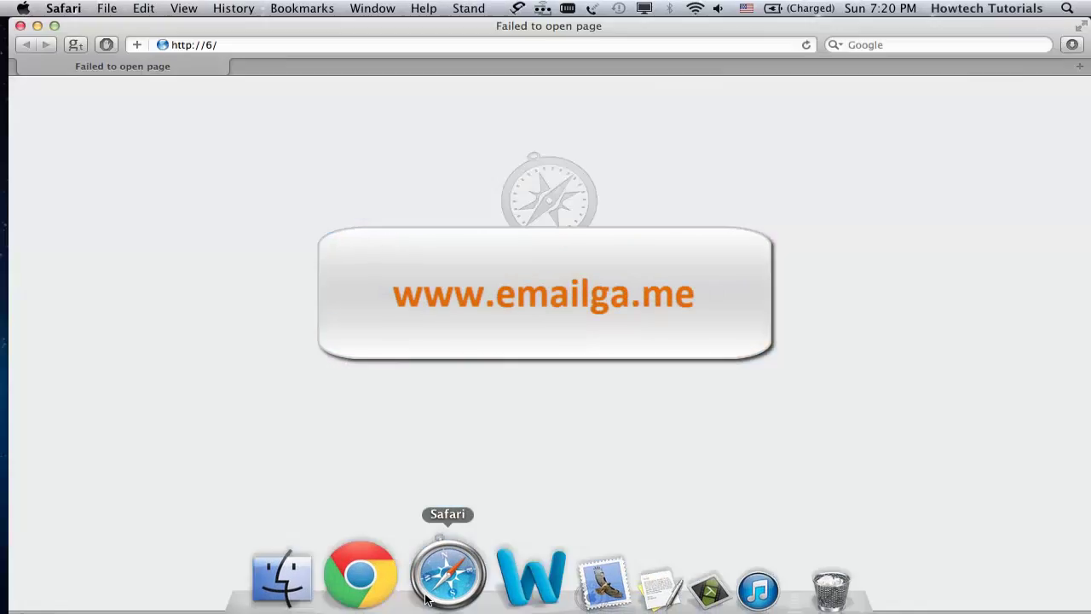
pyautogui.click(281, 45)
pyautogui.write('www.em')
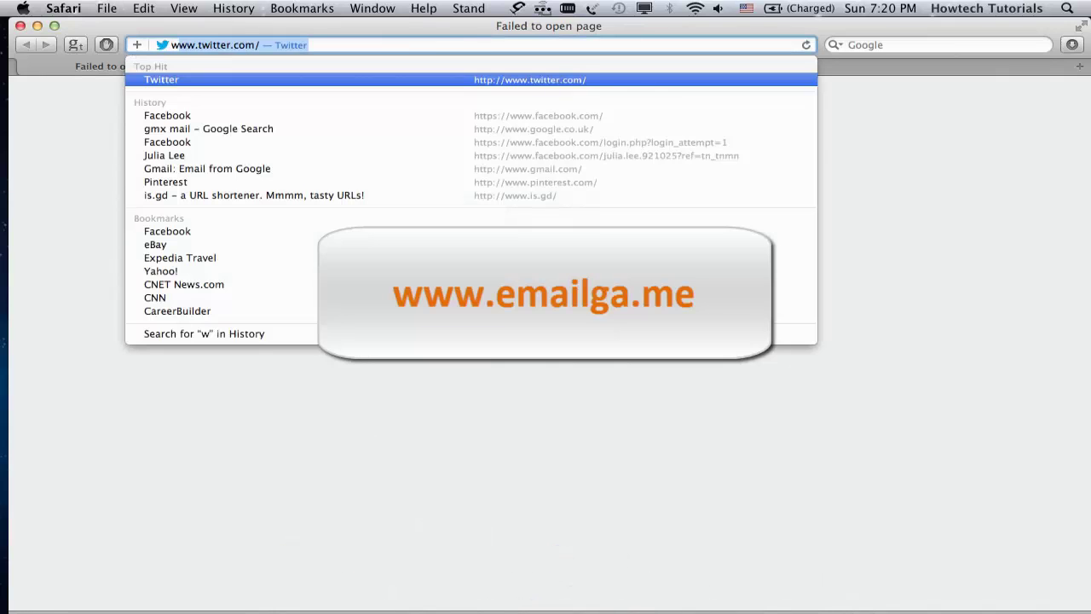
pyautogui.write('ail')
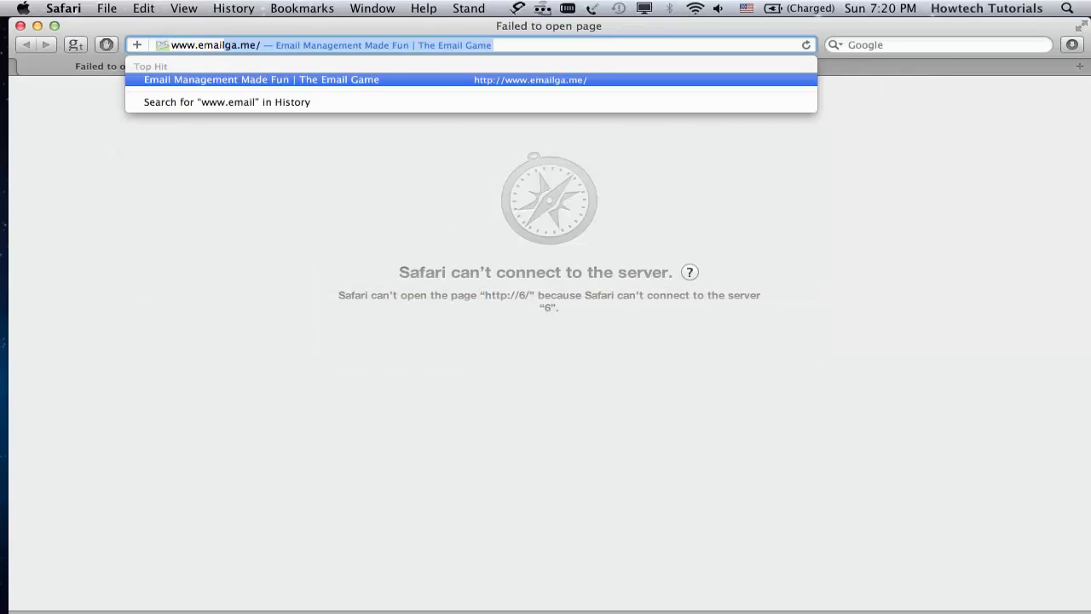
pyautogui.press('Return')
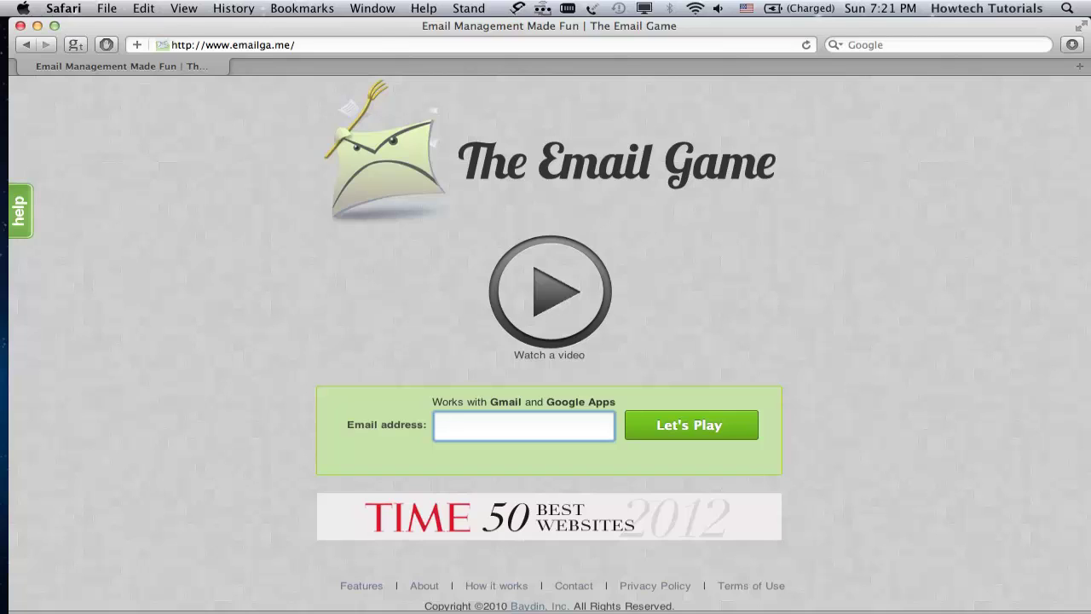
# Step: Submit the Gmail address to play, then enter the account e-mail on the Google sign-in page
pyautogui.click(685, 425)
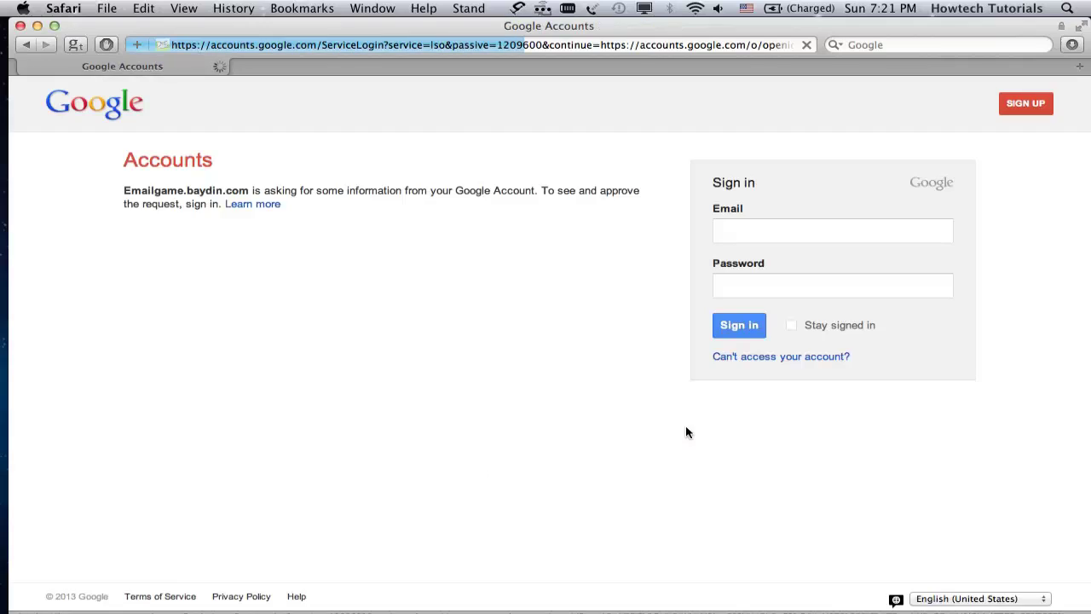
pyautogui.click(806, 230)
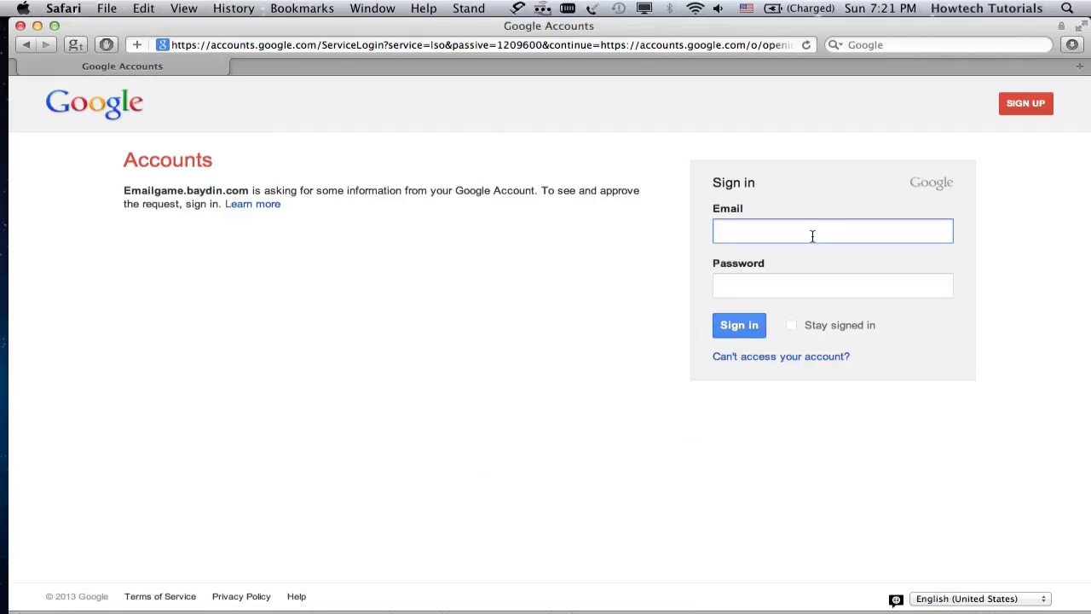
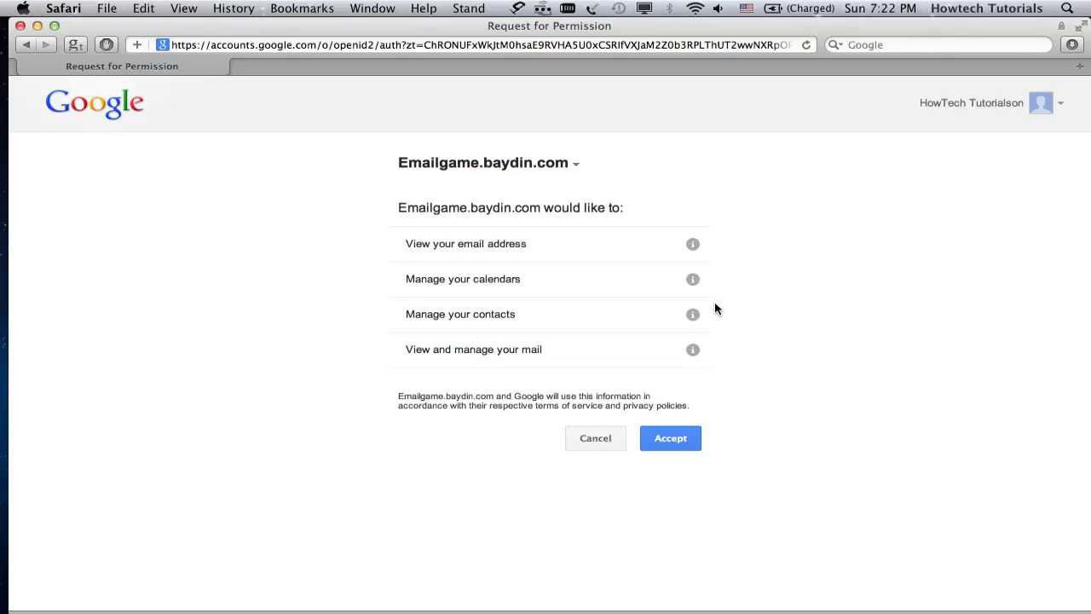
# Step: Accept the access request, enter HowTech as the player name, and open the messages-to-go-through dropdown
pyautogui.click(664, 438)
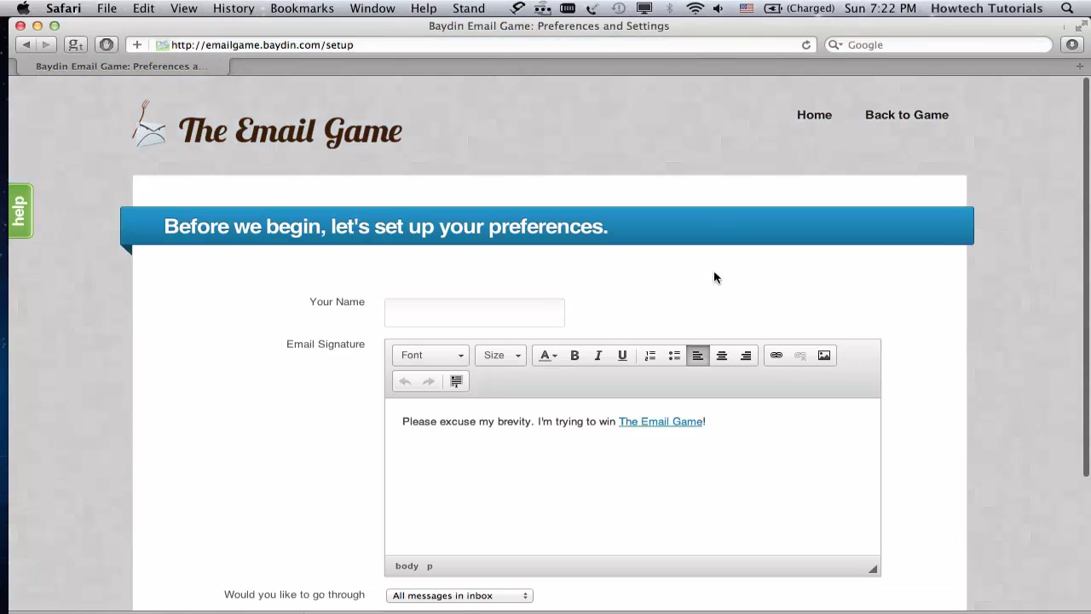
pyautogui.scroll(-1, 714, 276)
pyautogui.click(494, 295)
pyautogui.write('HowT')
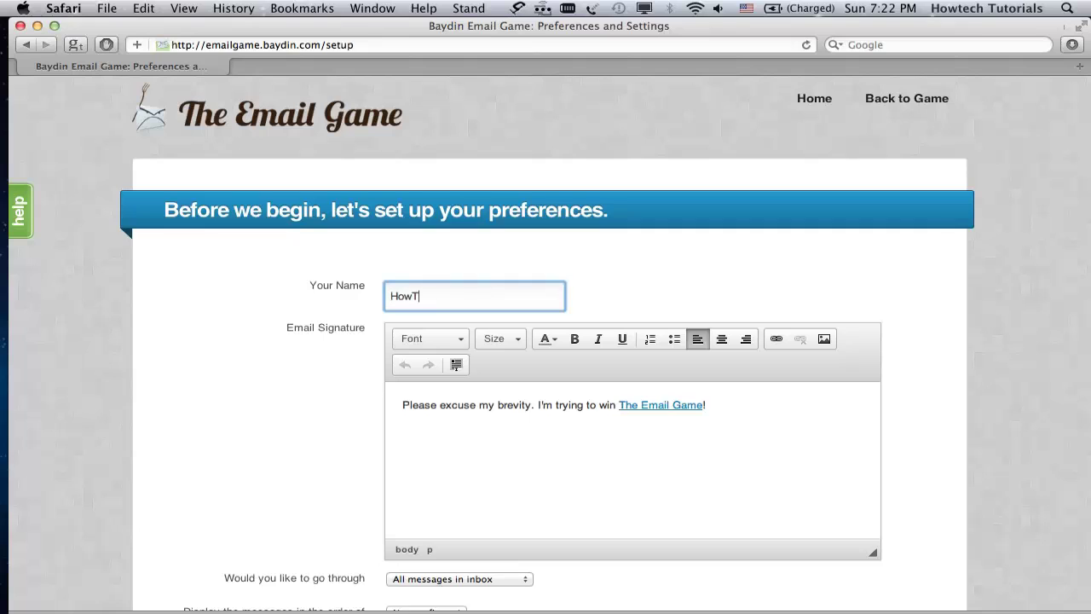
pyautogui.write('ech')
pyautogui.scroll(-1, 473, 460)
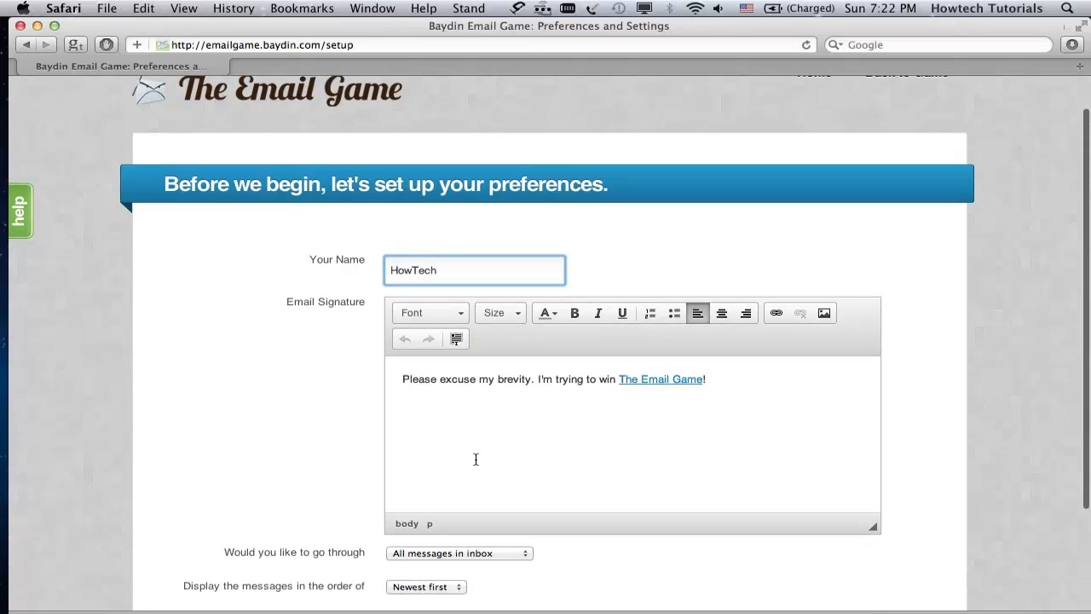
pyautogui.scroll(-5, 473, 460)
pyautogui.click(422, 417)
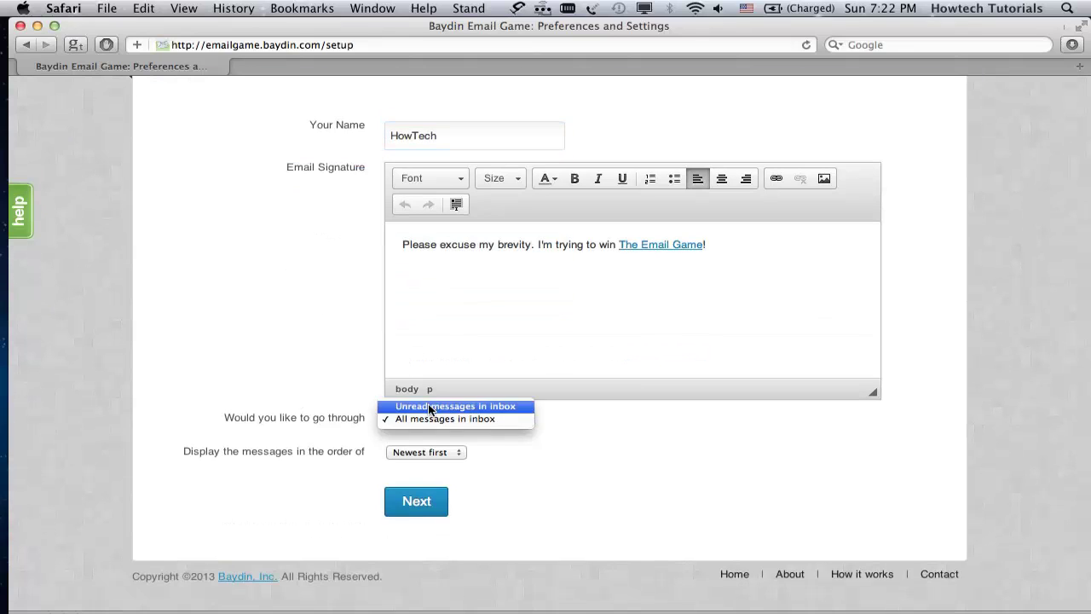
# Step: Limit the game to unread inbox messages and advance through the first tutorial pages
pyautogui.click(430, 407)
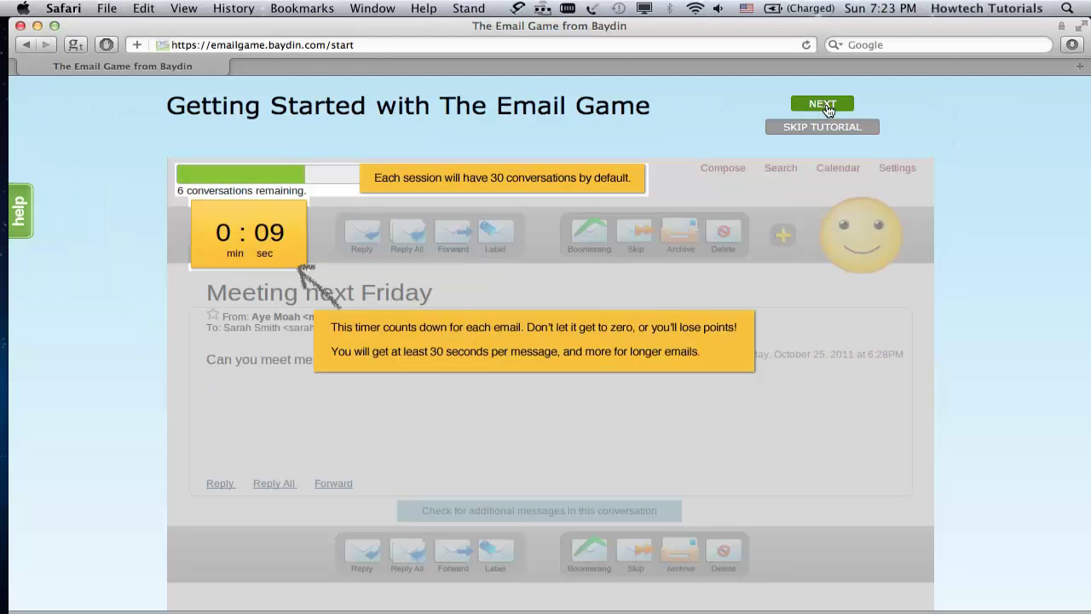
pyautogui.click(823, 105)
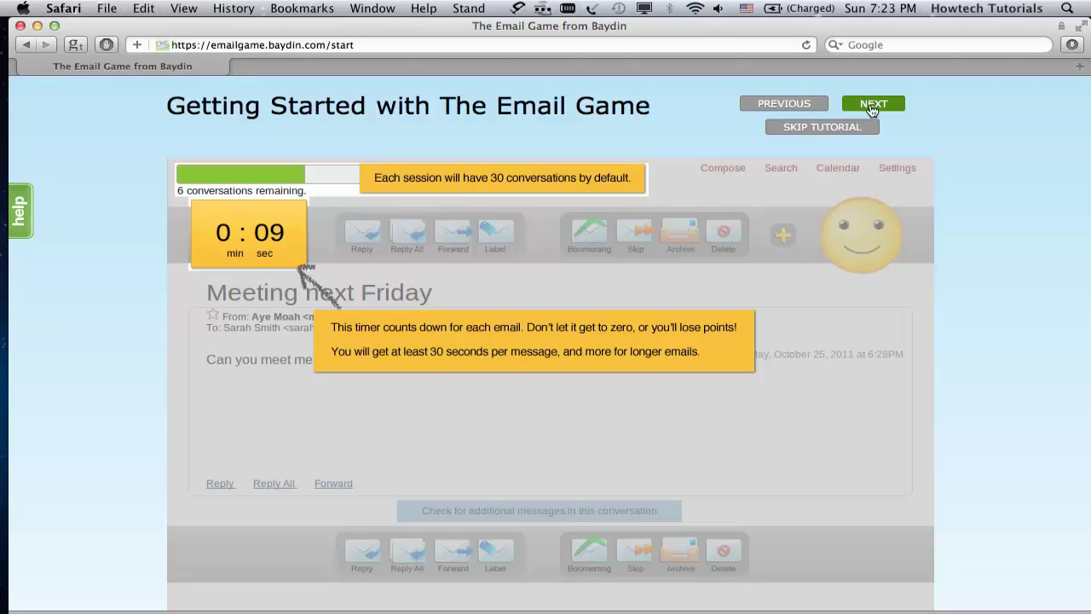
pyautogui.click(873, 104)
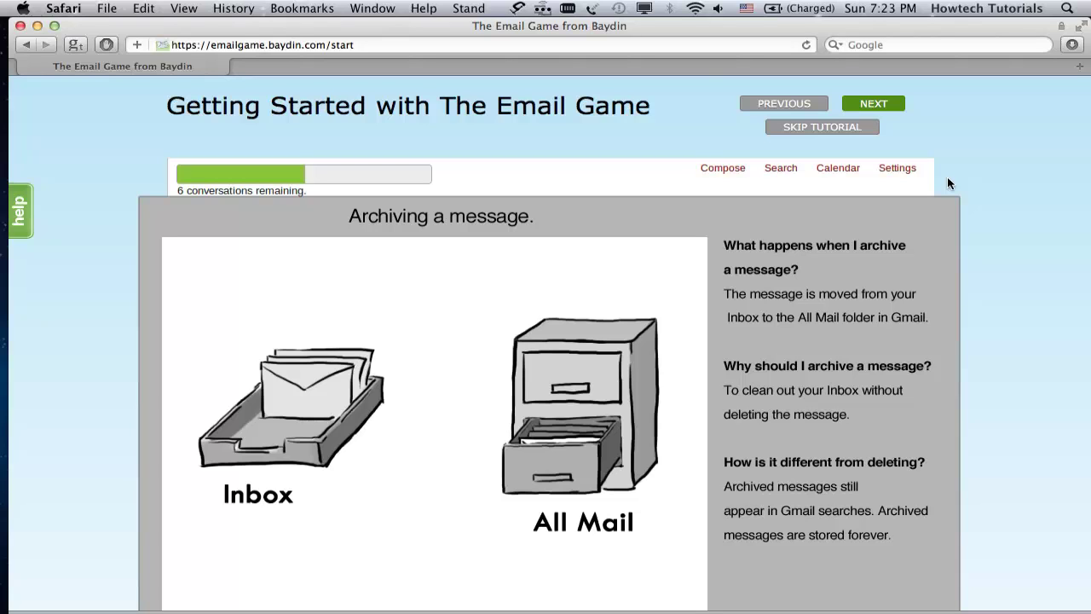
pyautogui.scroll(-3, 948, 183)
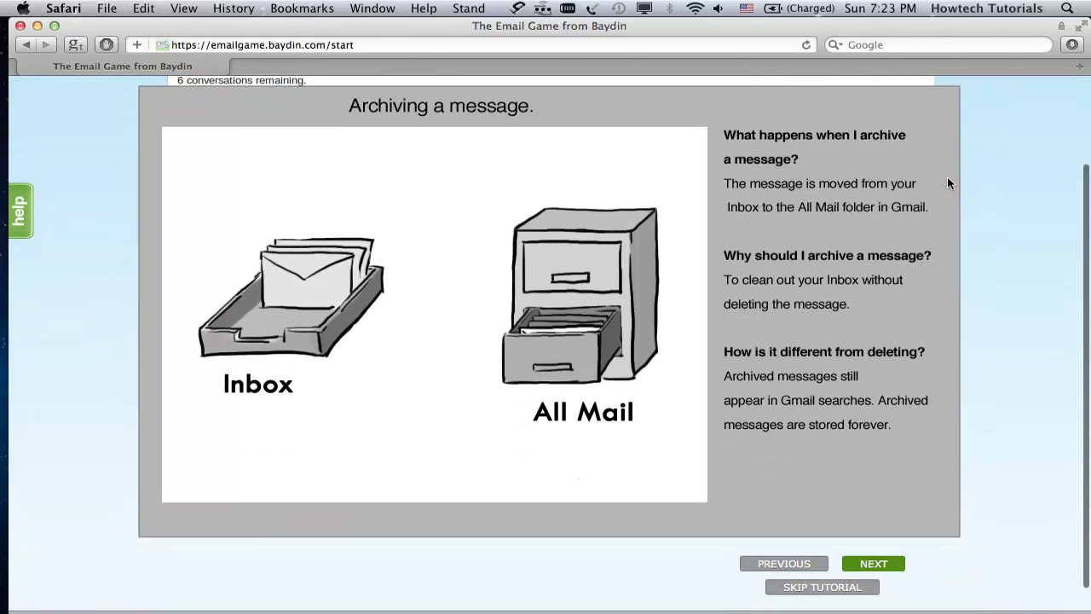
# Step: Advance the tutorial through the Boomerang and Skip tip and the Boomerang explanation
pyautogui.scroll(3, 948, 183)
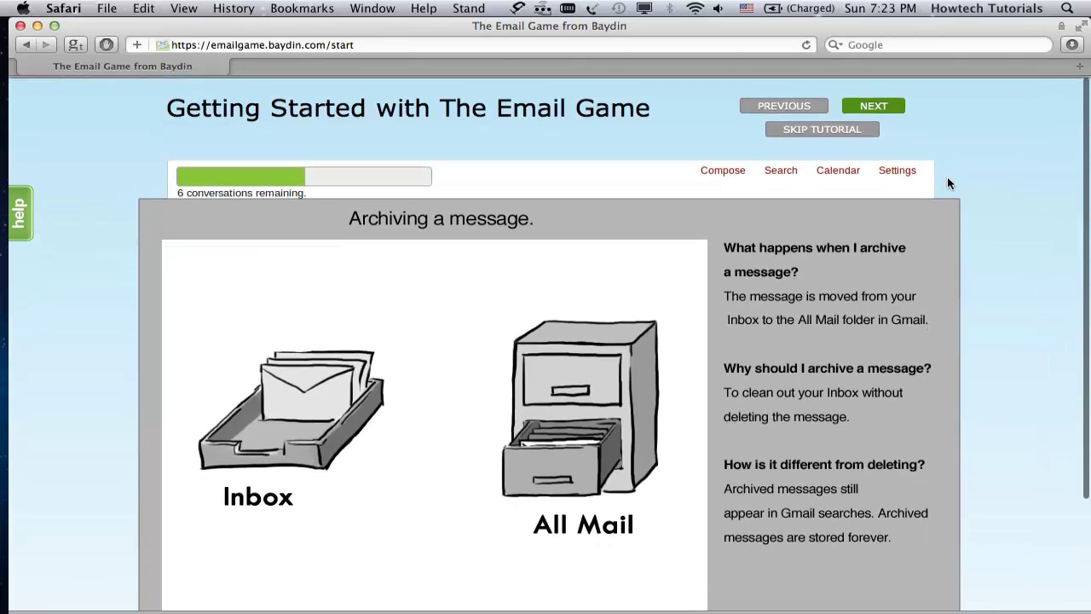
pyautogui.click(878, 104)
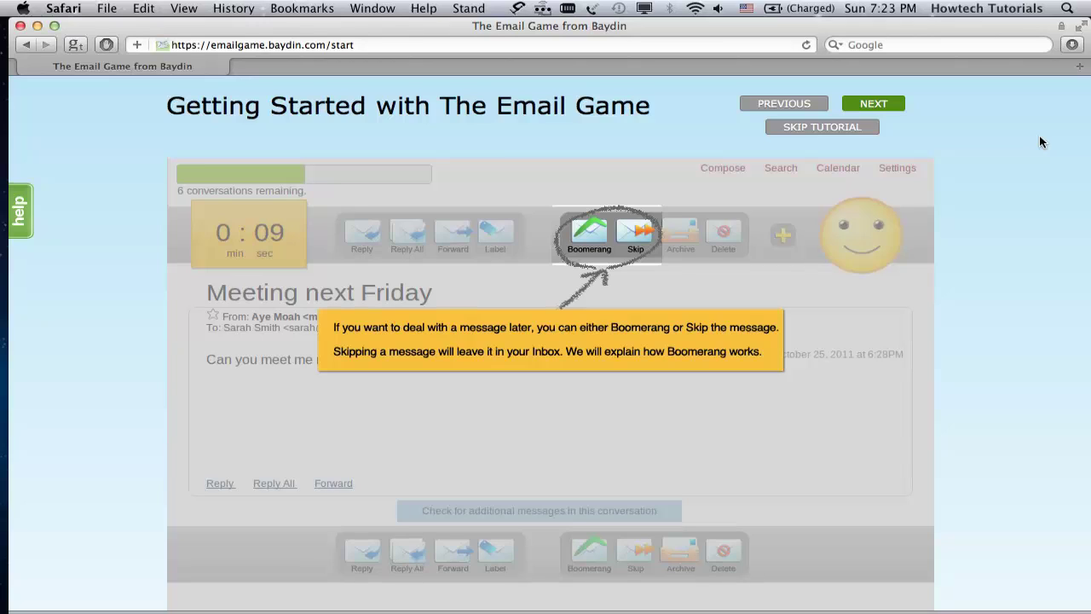
pyautogui.click(887, 108)
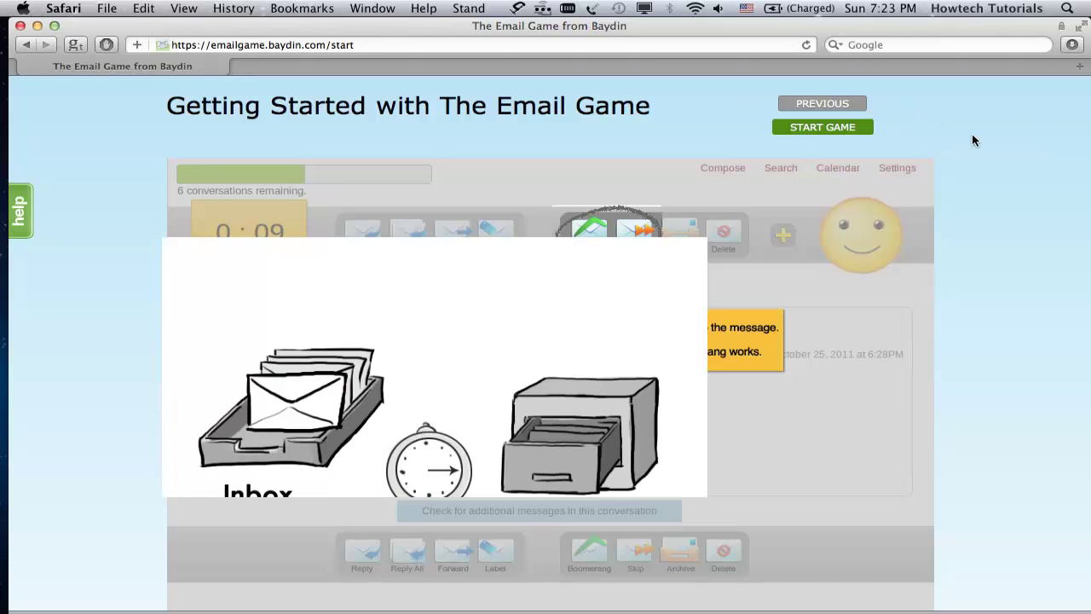
pyautogui.scroll(-2, 974, 141)
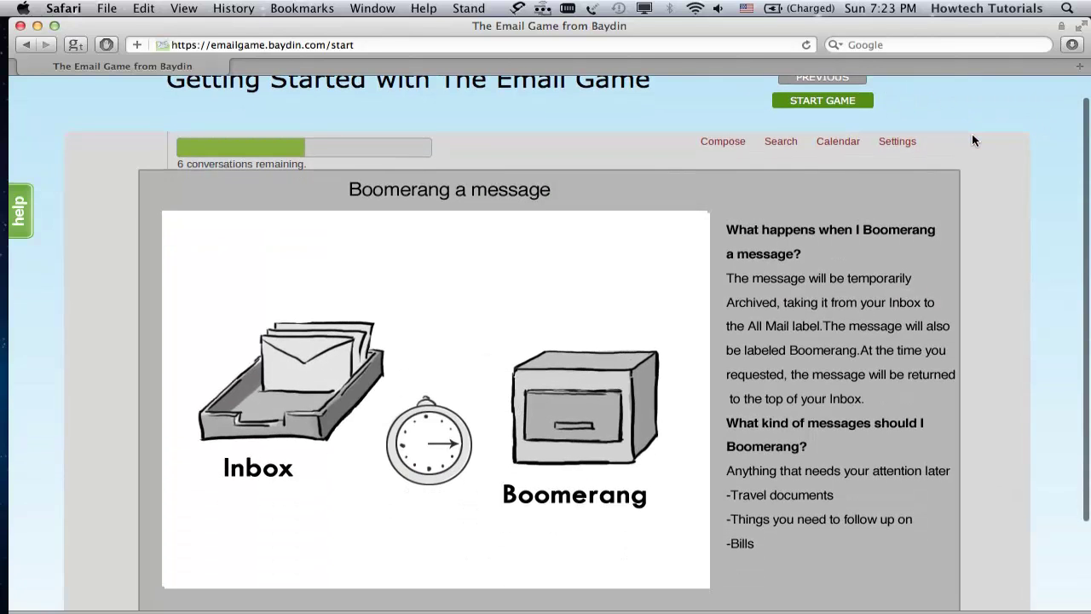
pyautogui.scroll(-2, 974, 141)
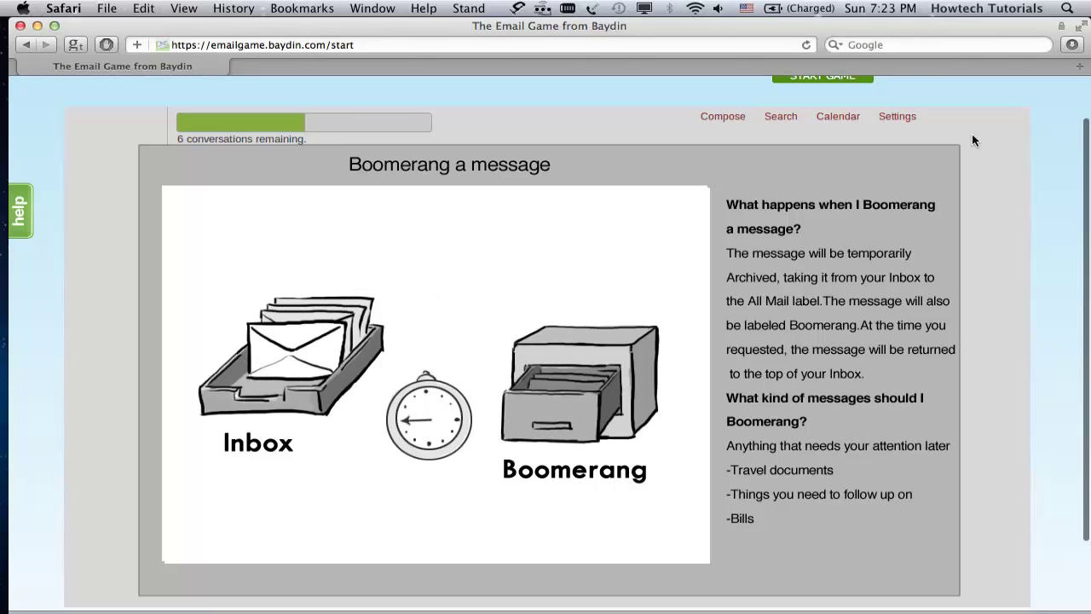
pyautogui.scroll(2, 974, 141)
pyautogui.scroll(2, 974, 141)
# Step: Start the game, delete the Google password notice, and reply to and archive the GMX email
pyautogui.click(832, 129)
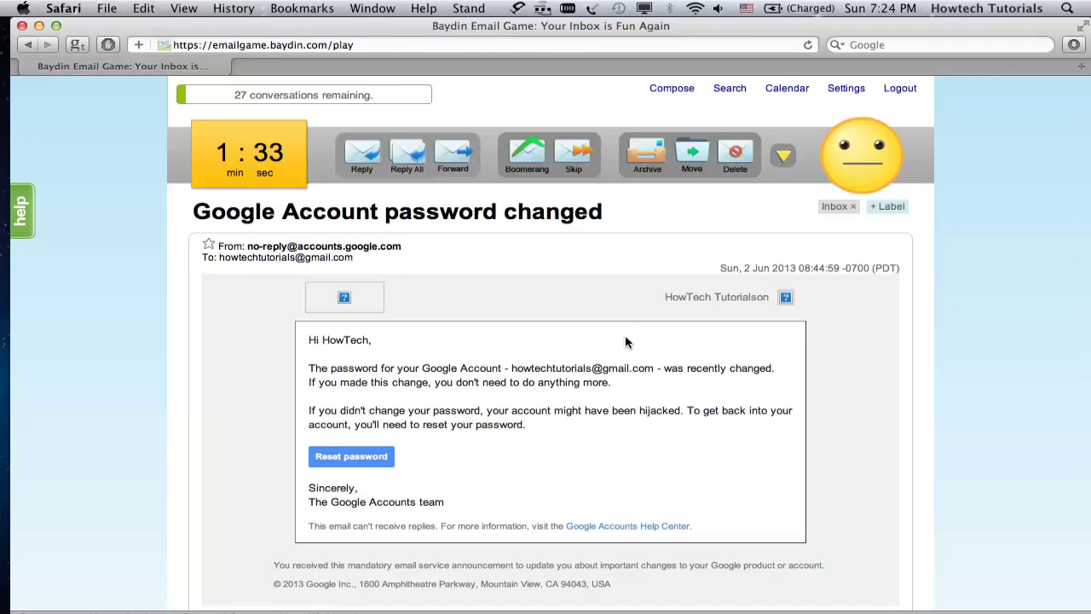
pyautogui.click(736, 157)
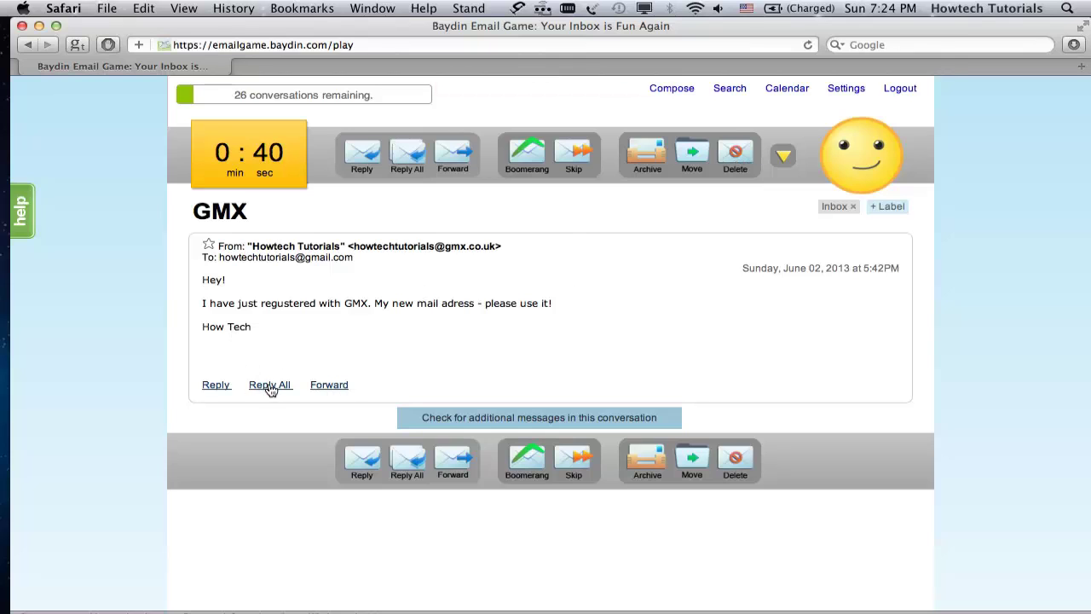
pyautogui.click(216, 384)
pyautogui.write('Great!')
pyautogui.click(220, 517)
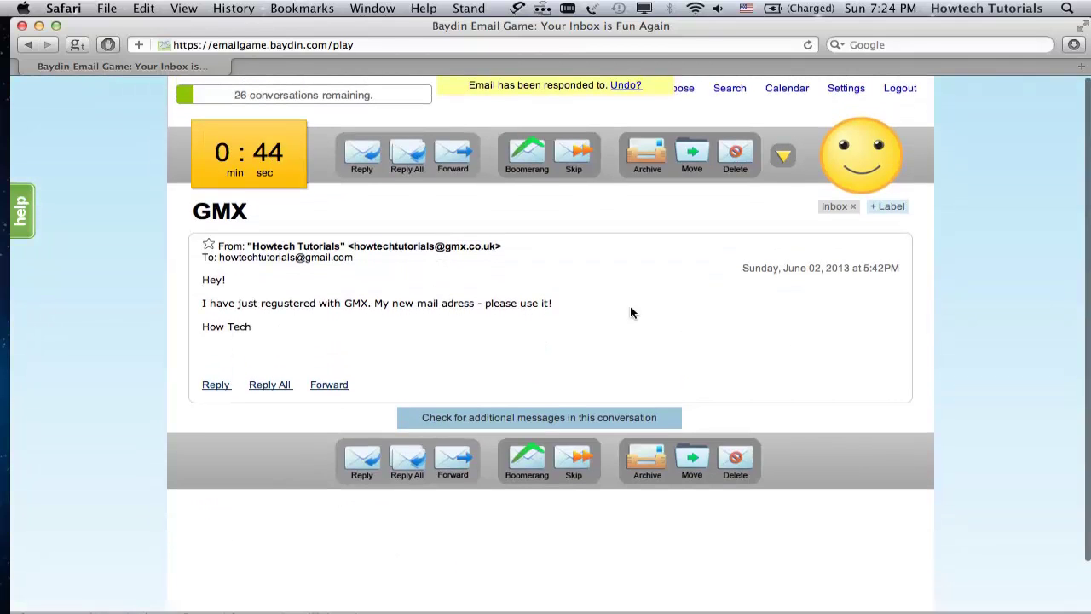
pyautogui.click(673, 154)
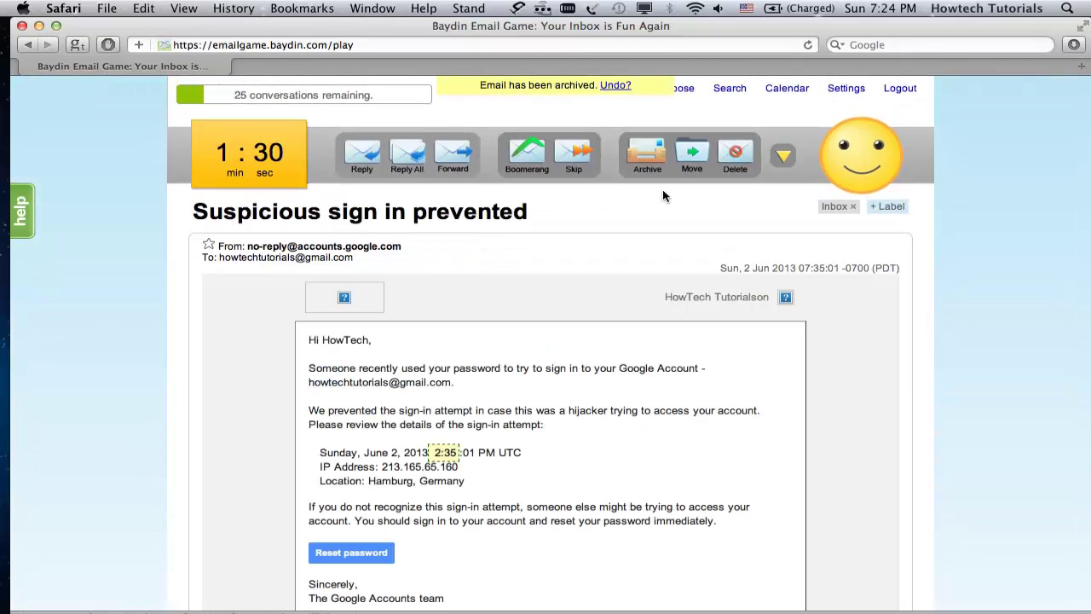
# Step: Send replies to the Dishwashing reminder, then delete it
pyautogui.scroll(-2, 620, 245)
pyautogui.scroll(3, 616, 244)
pyautogui.scroll(-2, 622, 230)
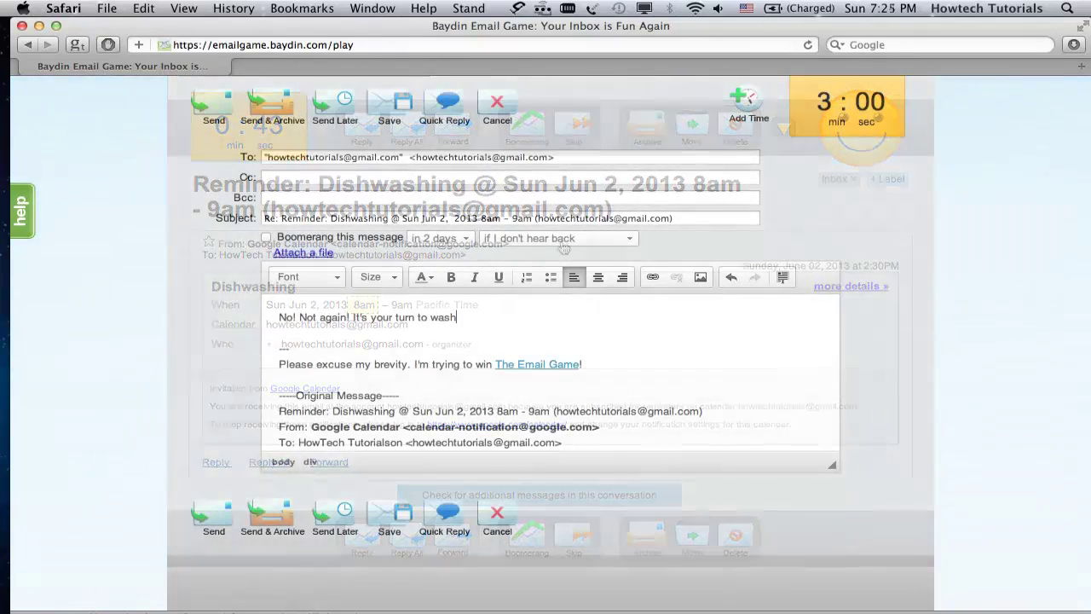
pyautogui.write('the dishes!')
pyautogui.click(214, 515)
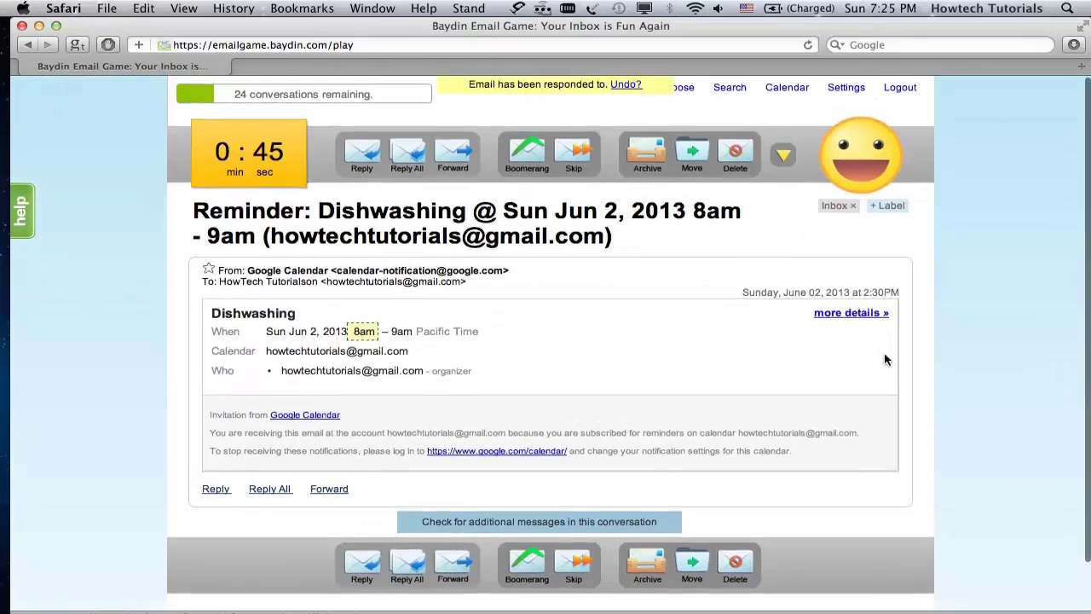
pyautogui.click(216, 489)
pyautogui.write('It')
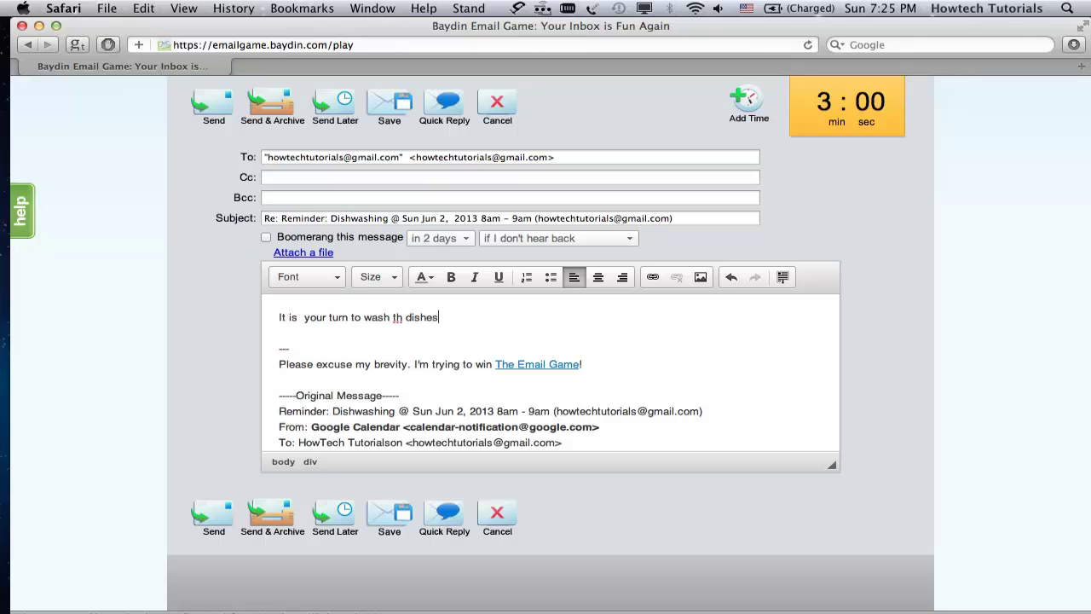
pyautogui.write('e')
pyautogui.click(224, 511)
pyautogui.click(734, 155)
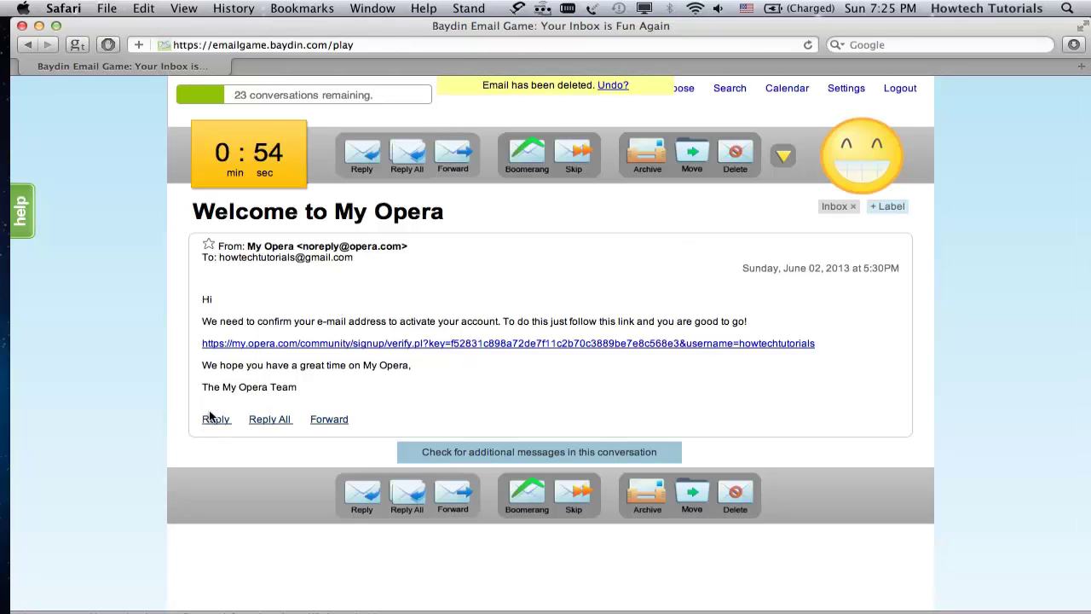
# Step: Boomerang the My Opera welcome email to a chosen time, then archive the address-update email
pyautogui.click(529, 159)
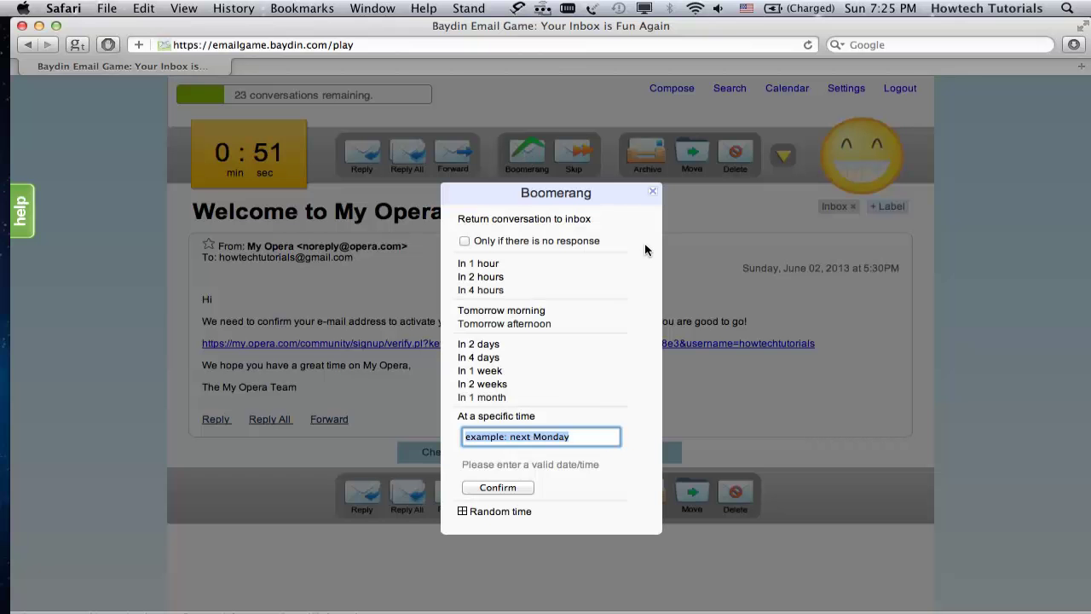
pyautogui.click(464, 242)
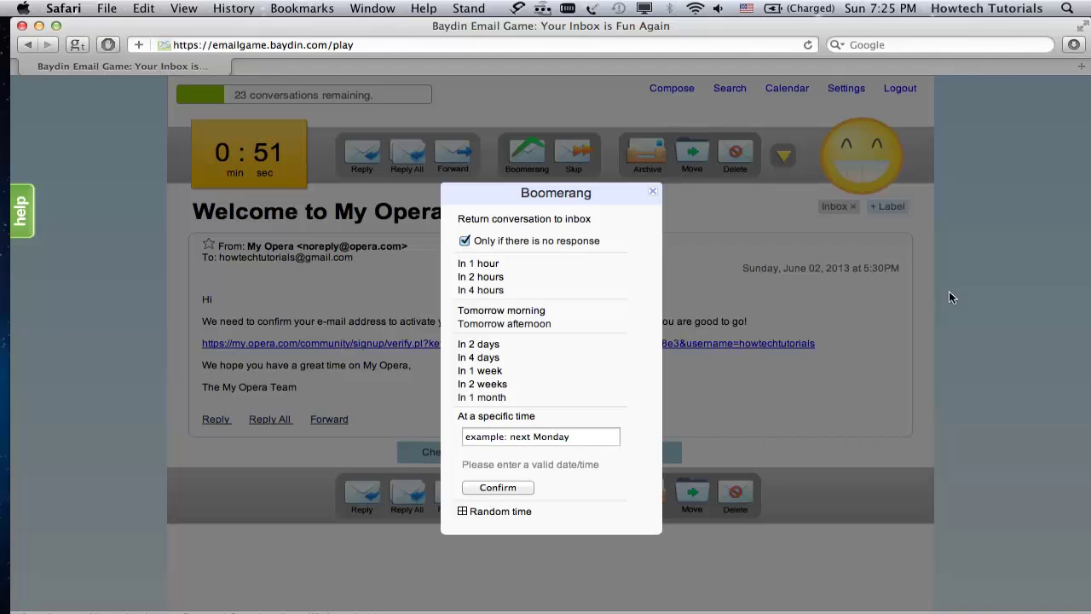
pyautogui.click(651, 192)
pyautogui.click(524, 158)
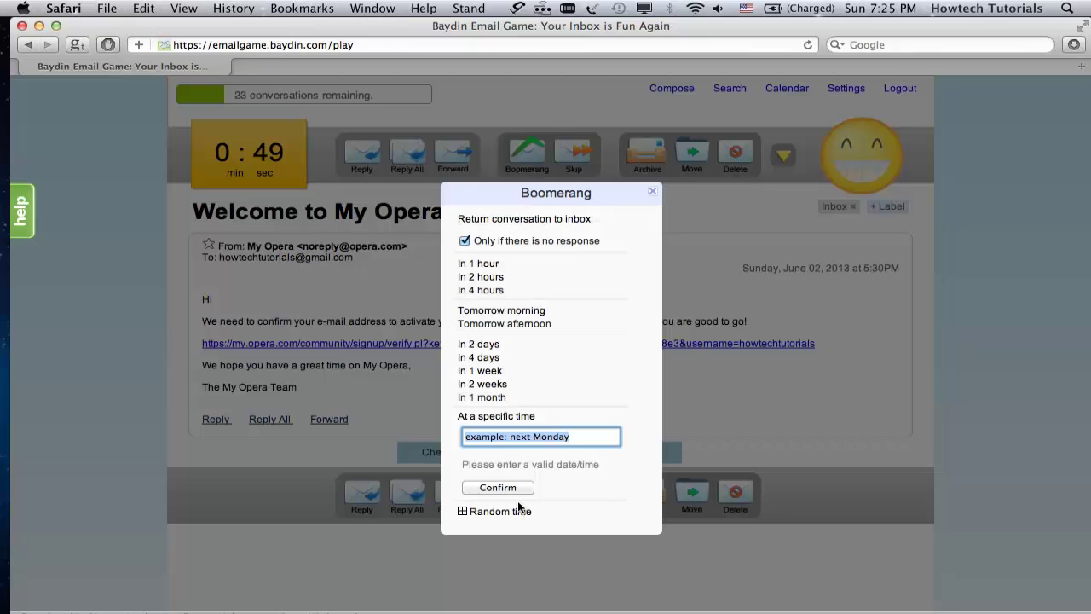
pyautogui.click(464, 241)
pyautogui.click(470, 263)
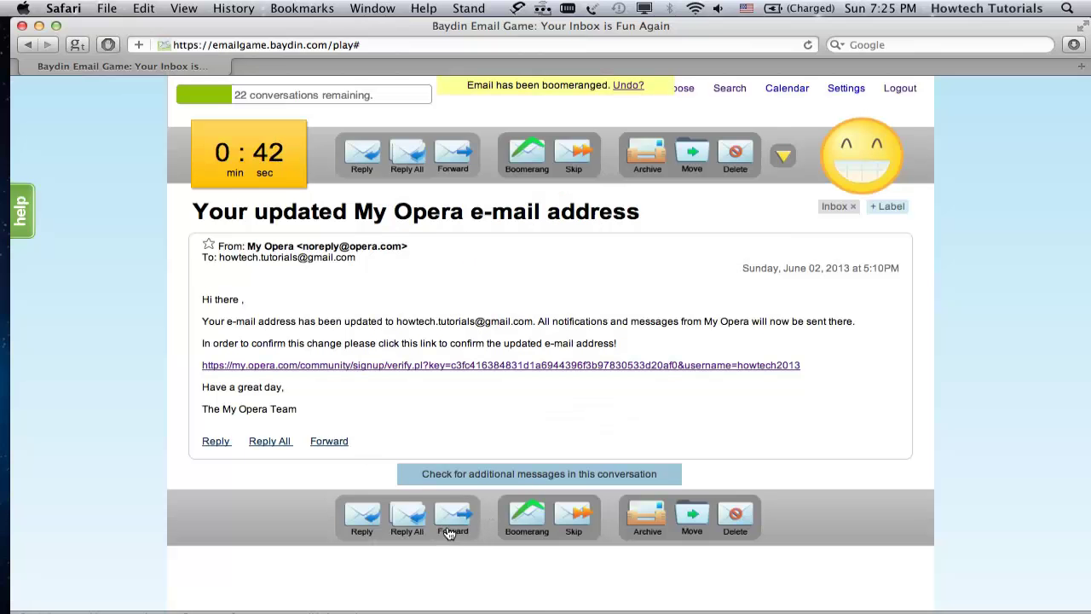
pyautogui.press('a')
pyautogui.scroll(-2, 394, 221)
pyautogui.scroll(2, 393, 222)
# Step: Boomerang the Zoho email to return on a chosen date only if nobody responds
pyautogui.click(528, 154)
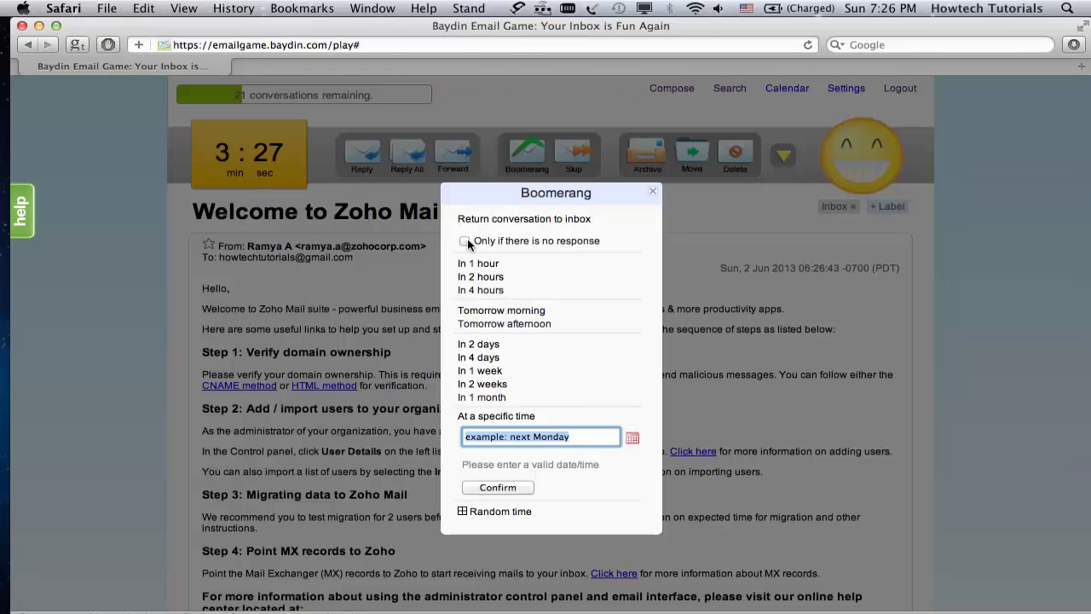
pyautogui.click(484, 488)
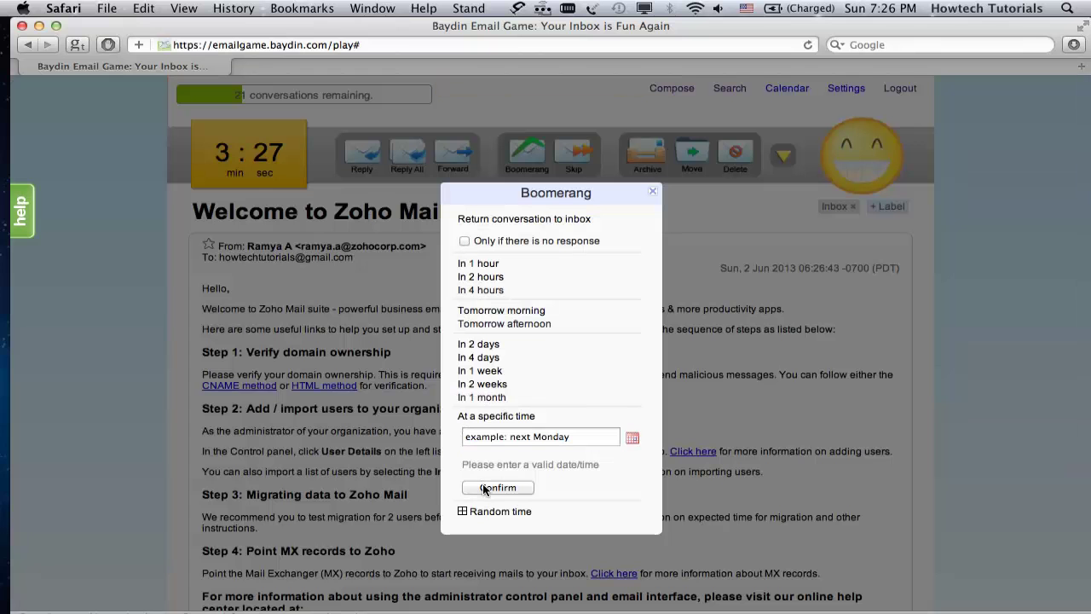
pyautogui.click(464, 241)
pyautogui.click(631, 439)
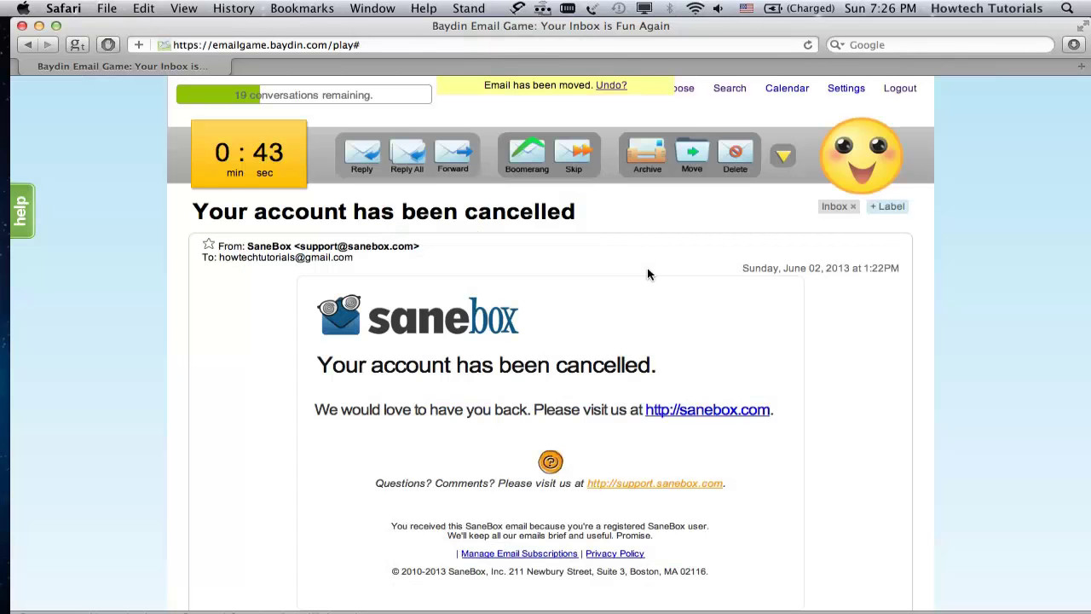
# Step: Reply to all on the SaneBox cancellation email with 'How sad!' and send it
pyautogui.click(415, 150)
pyautogui.write('How sad!')
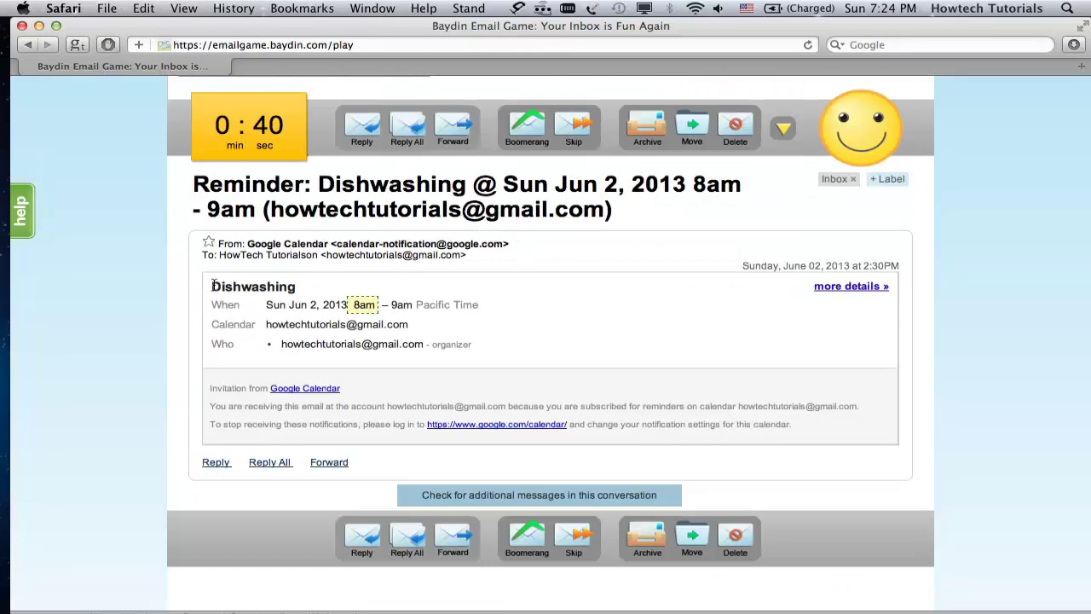
pyautogui.click(217, 465)
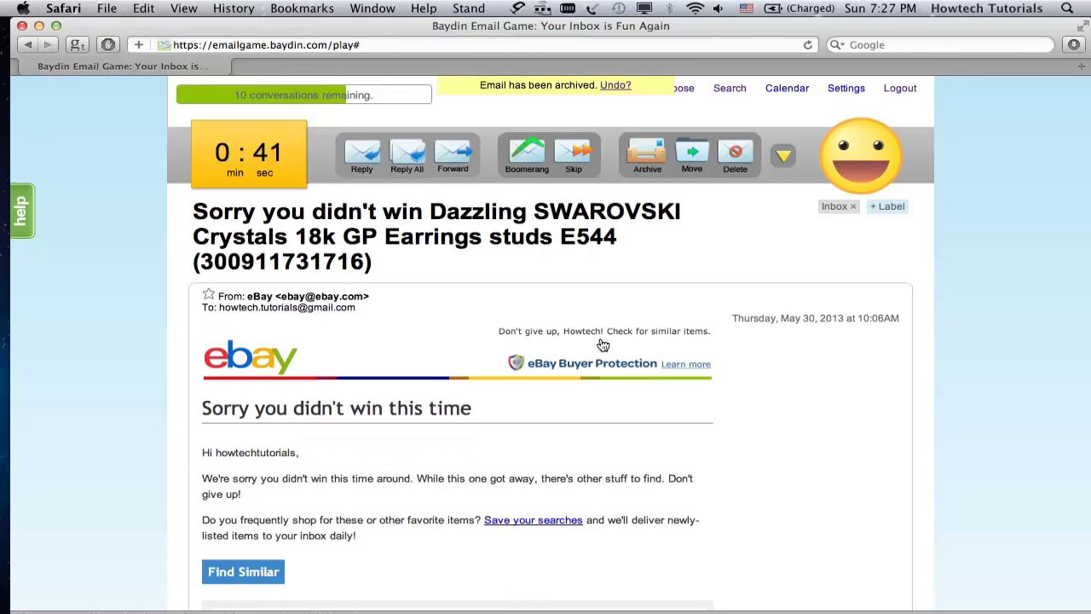
# Step: Delete the eBay, MySpace, Yahoo password-changed and final Facebook emails
pyautogui.click(741, 156)
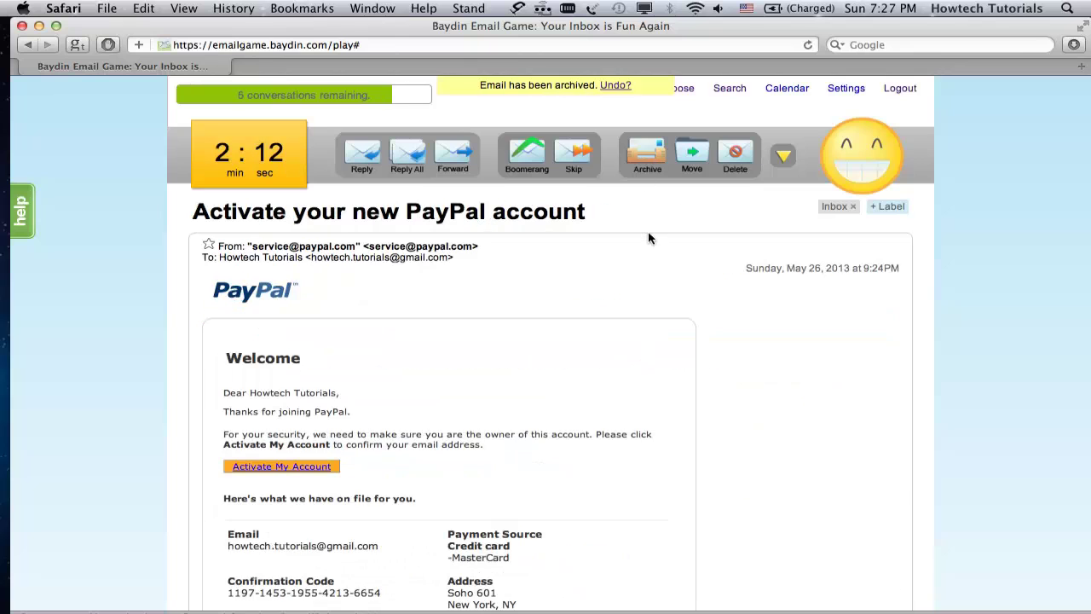
pyautogui.scroll(-2, 648, 237)
pyautogui.scroll(2, 648, 237)
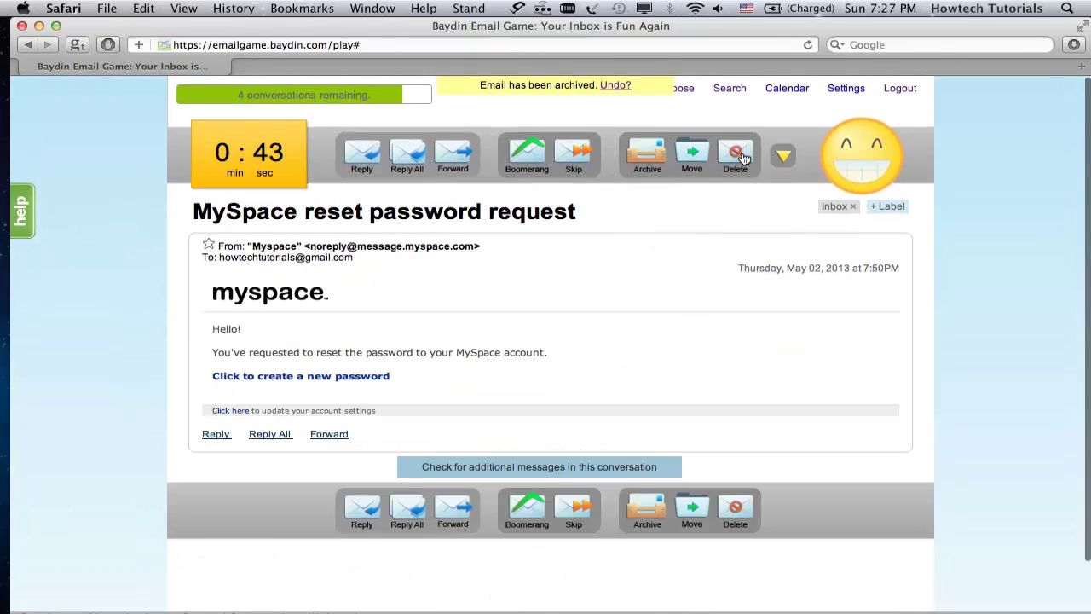
pyautogui.click(742, 158)
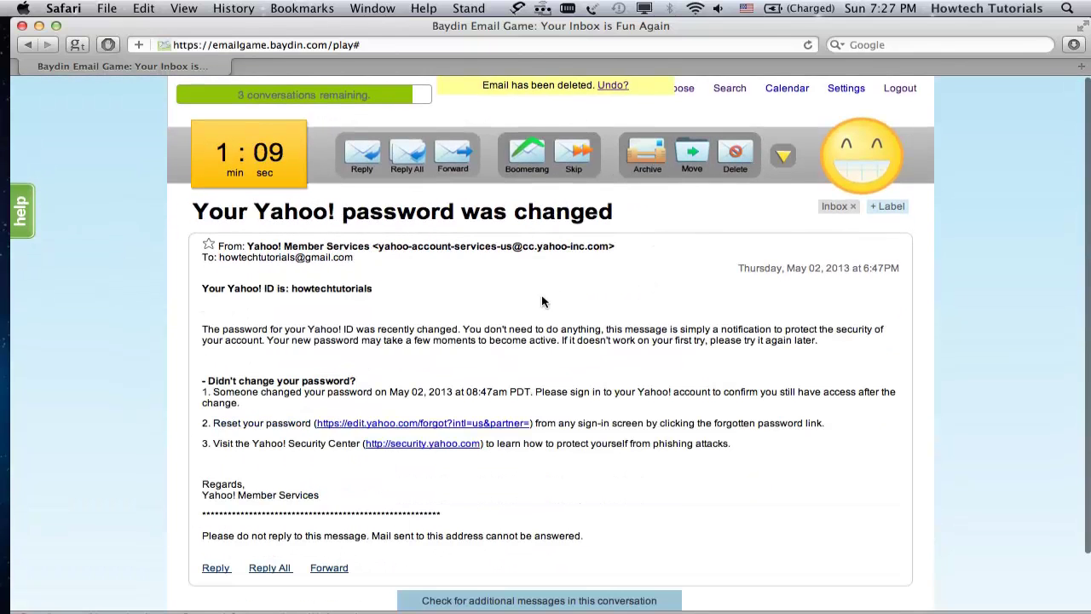
pyautogui.click(735, 163)
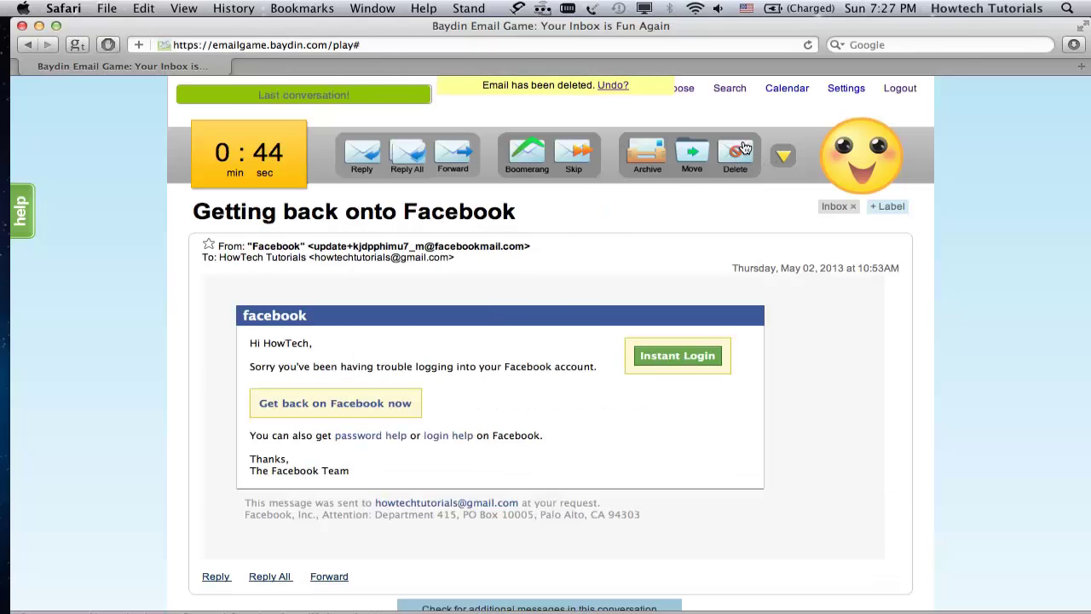
pyautogui.click(740, 153)
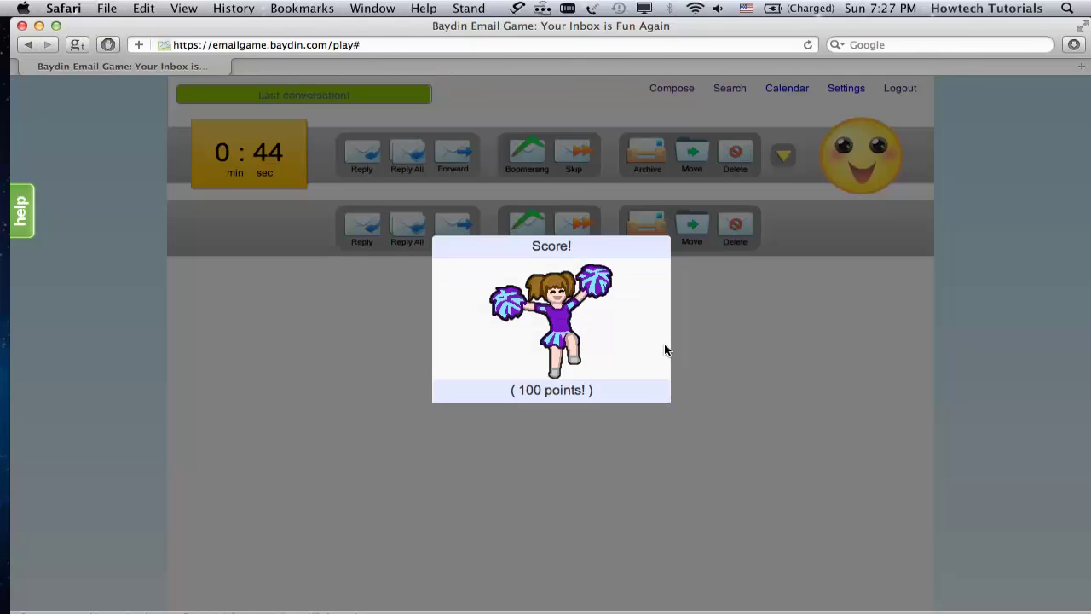